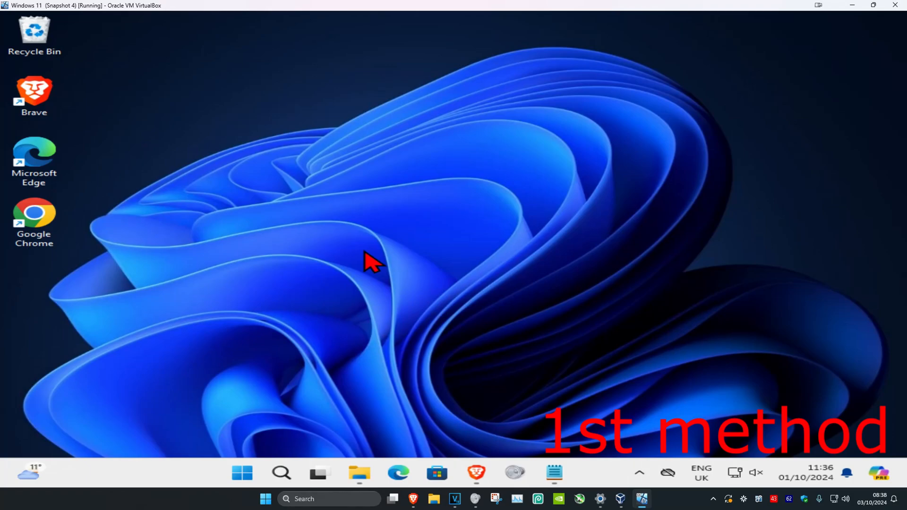
Step: From Start search 'trouble', reach Other troubleshooters and run the Program Compatibility Troubleshooter
left_click(282, 473)
type("trouble")
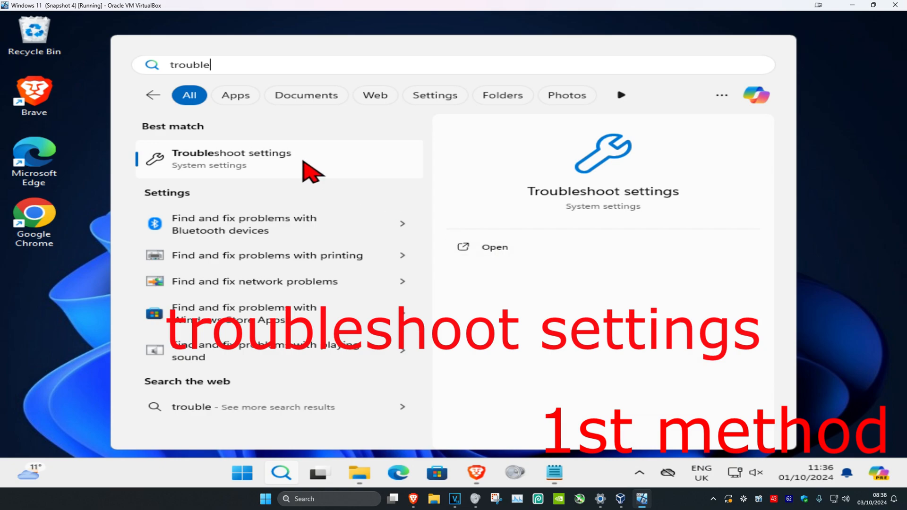
left_click(304, 159)
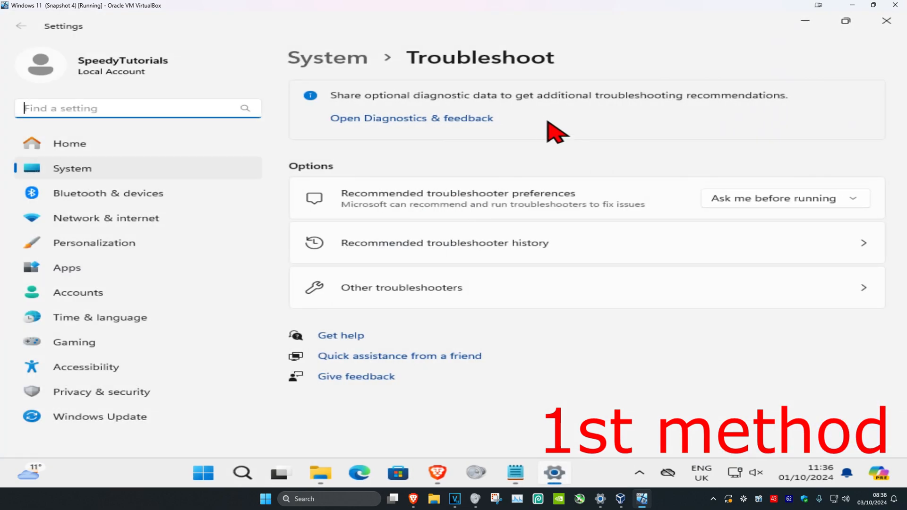
left_click(434, 290)
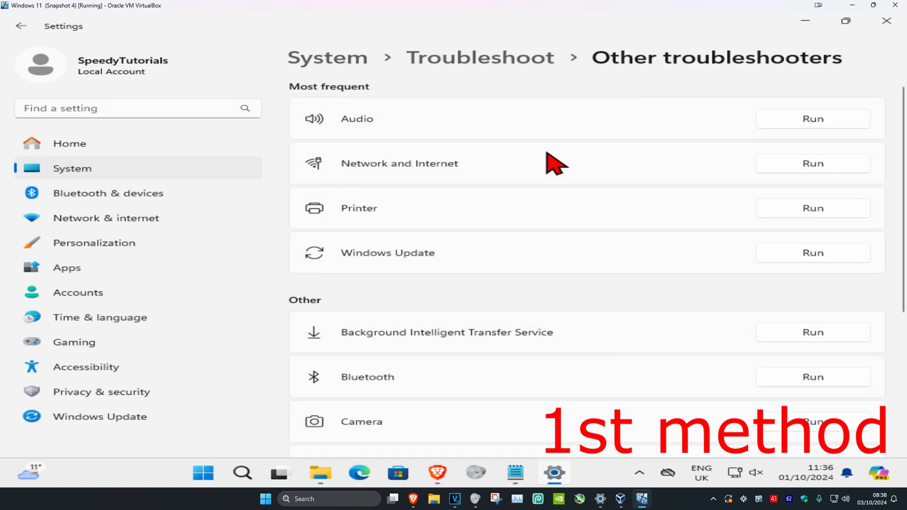
scroll(535, 174, "down", 5)
scroll(532, 185, "down", 5)
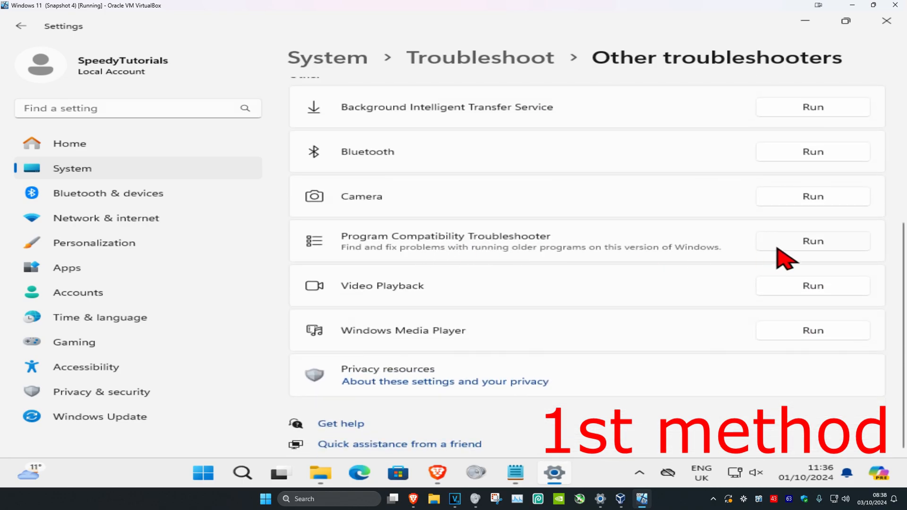
left_click(800, 245)
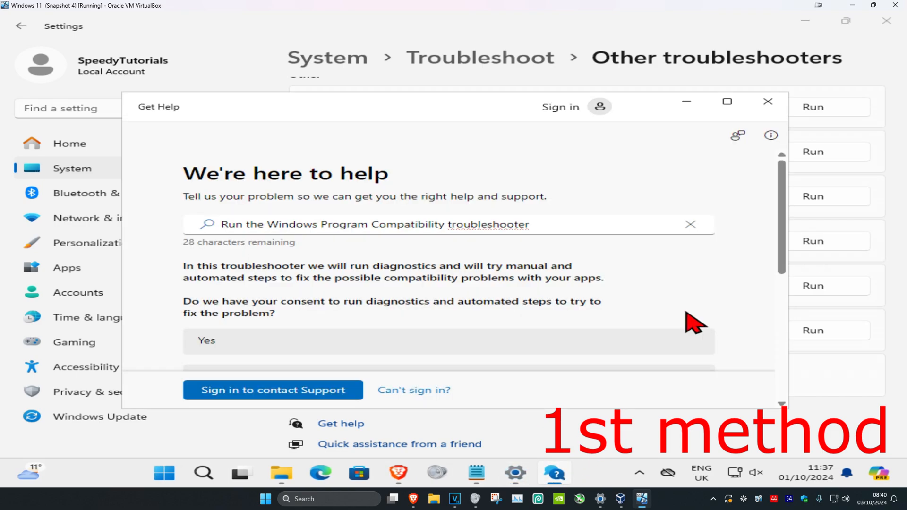
Step: Consent Yes to the compatibility diagnostics, then open Add or remove programs from Start search 'add'
left_click(727, 102)
left_click(340, 259)
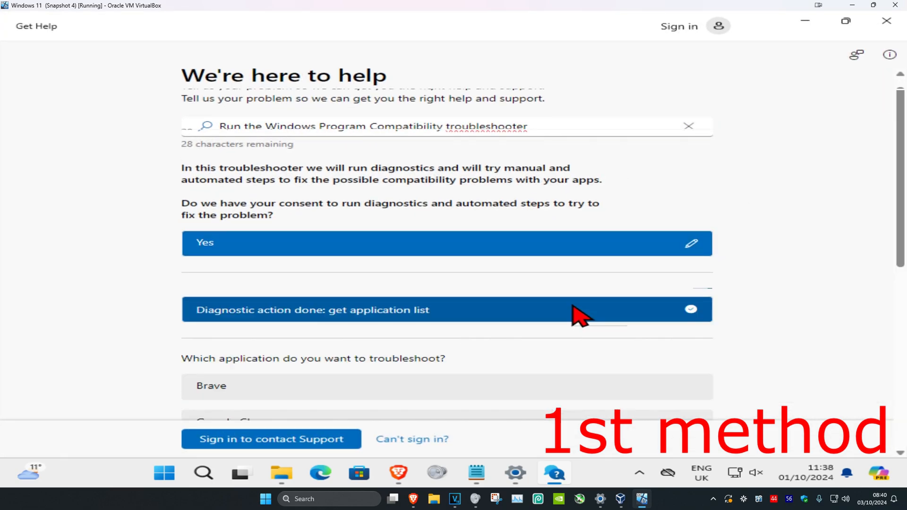
scroll(550, 304, "down", 2)
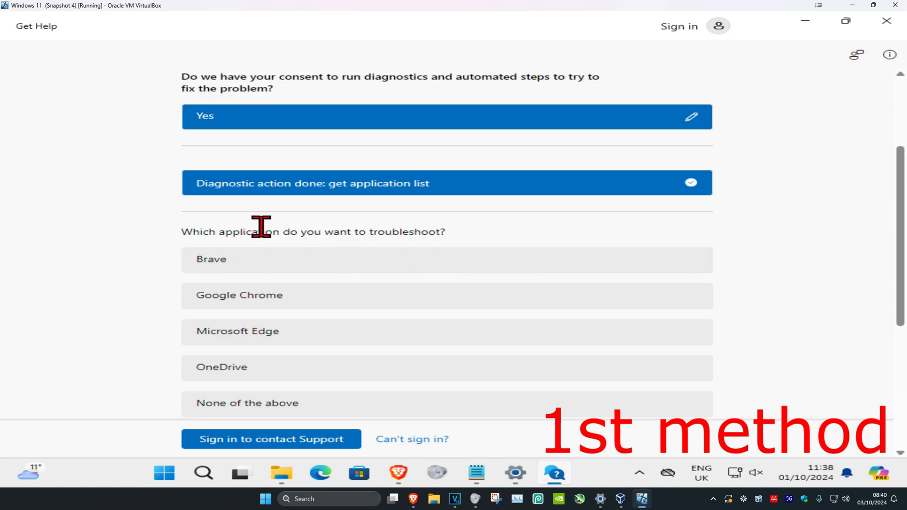
scroll(163, 227, "down", 1)
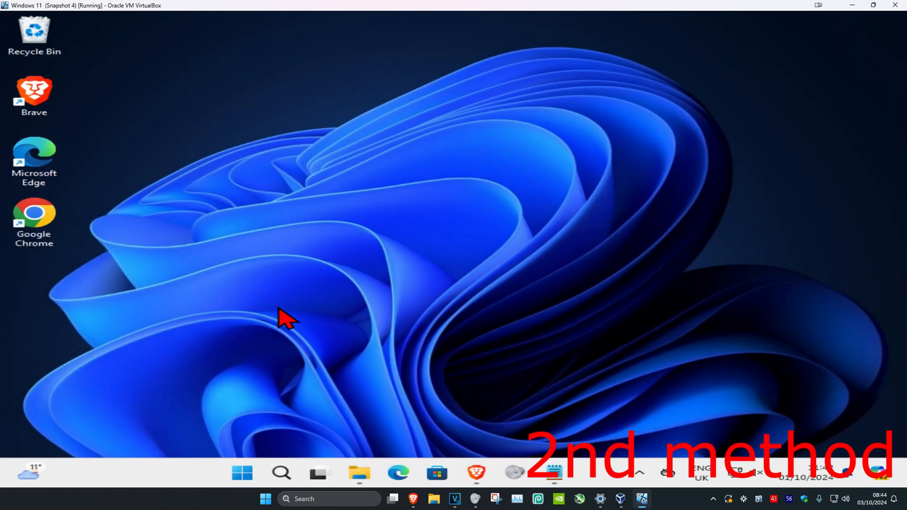
left_click(281, 473)
type("add")
left_click(327, 159)
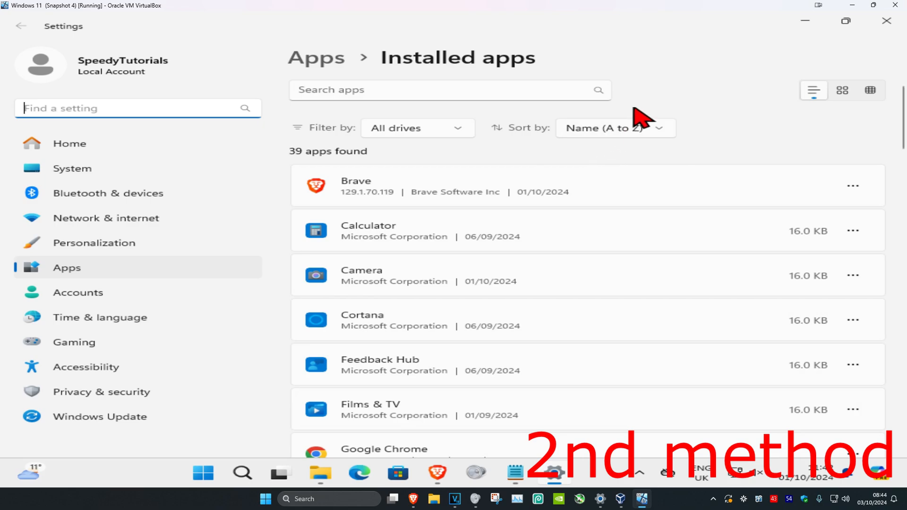
scroll(624, 135, "down", 3)
scroll(617, 163, "down", 3)
scroll(613, 171, "down", 3)
scroll(608, 169, "up", 5)
Step: Show the three-dot extra options for the Camera app in Installed apps
left_click(855, 275)
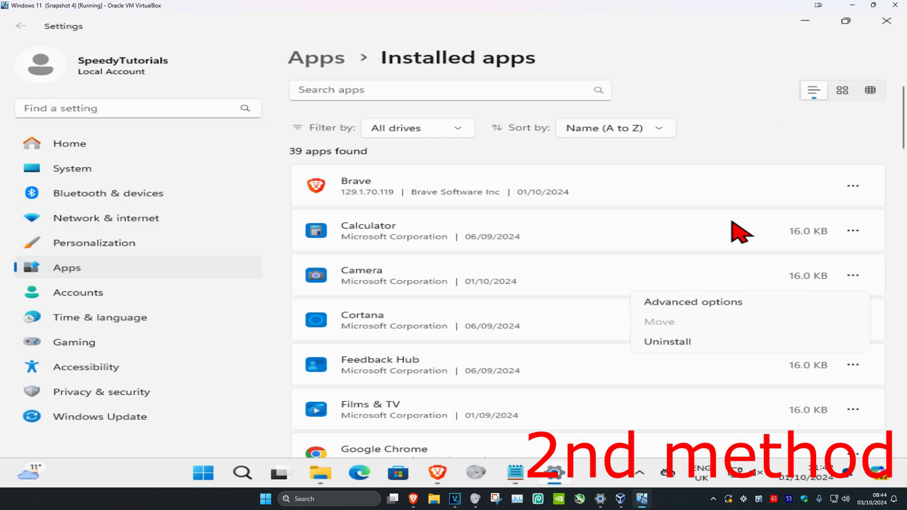
Step: Go to Camera's Advanced options and repair the Camera app
left_click(662, 306)
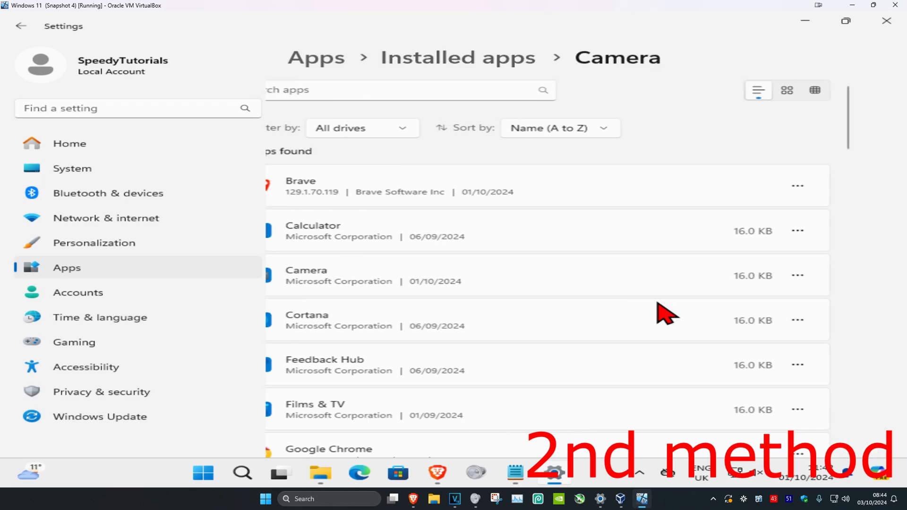
scroll(515, 208, "down", 3)
scroll(515, 208, "down", 3)
scroll(503, 209, "down", 2)
scroll(496, 208, "down", 1)
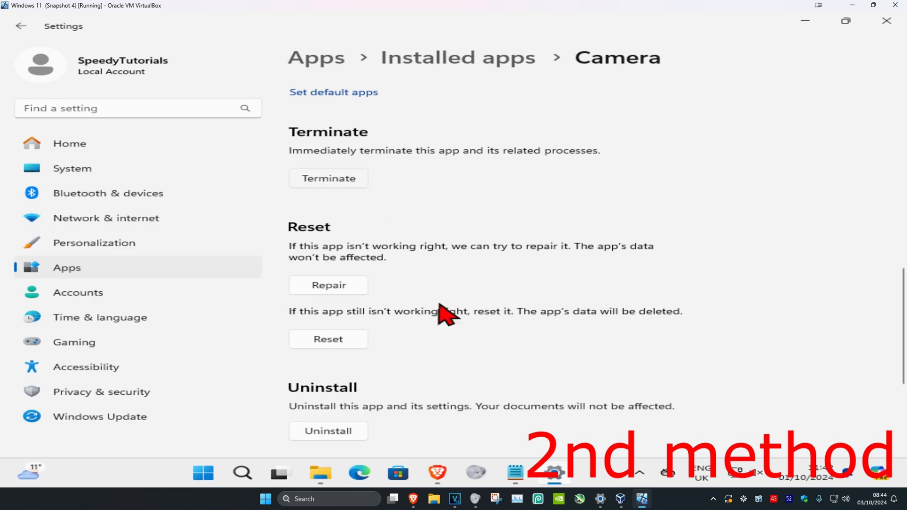
left_click(339, 286)
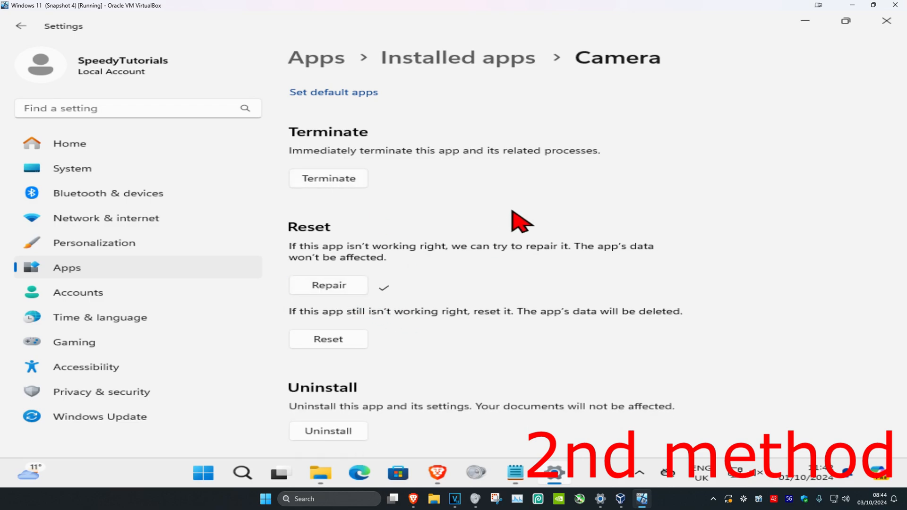
Step: Reset the Camera app's data with confirmation, then start uninstalling Camera
left_click(328, 339)
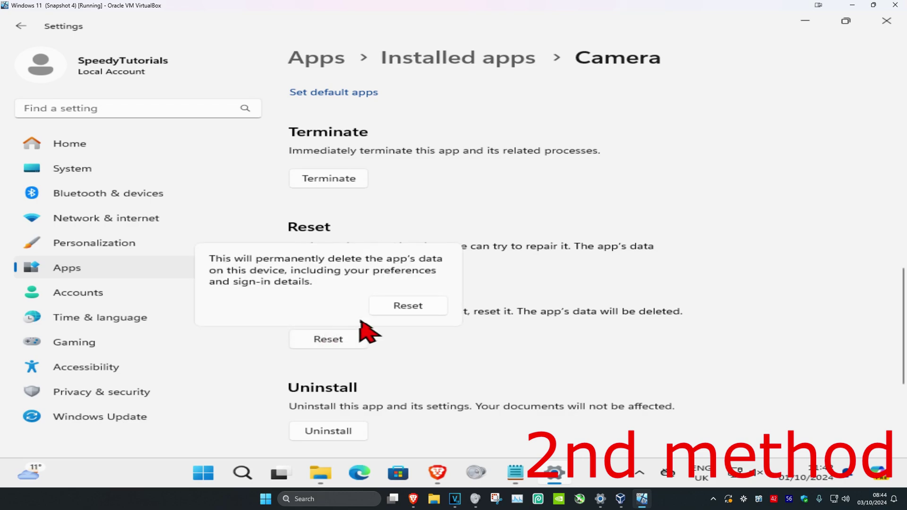
left_click(408, 306)
scroll(496, 262, "down", 1)
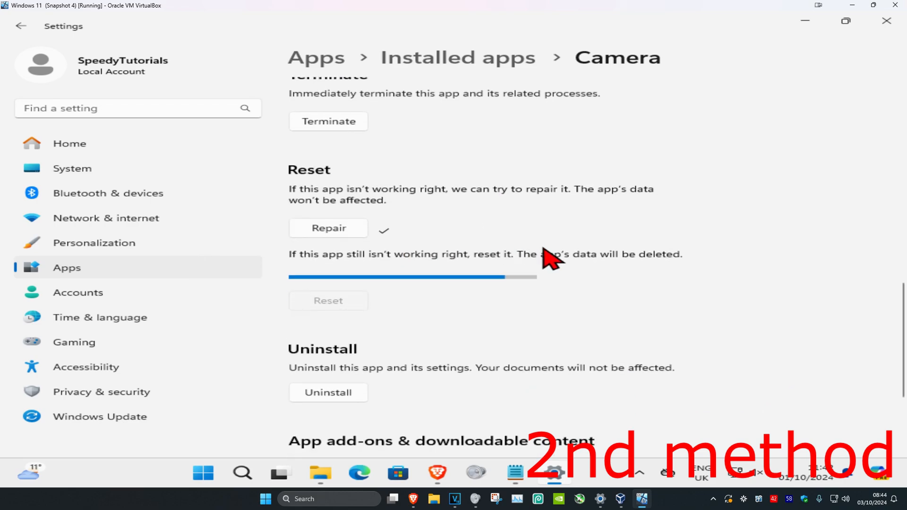
left_click(328, 374)
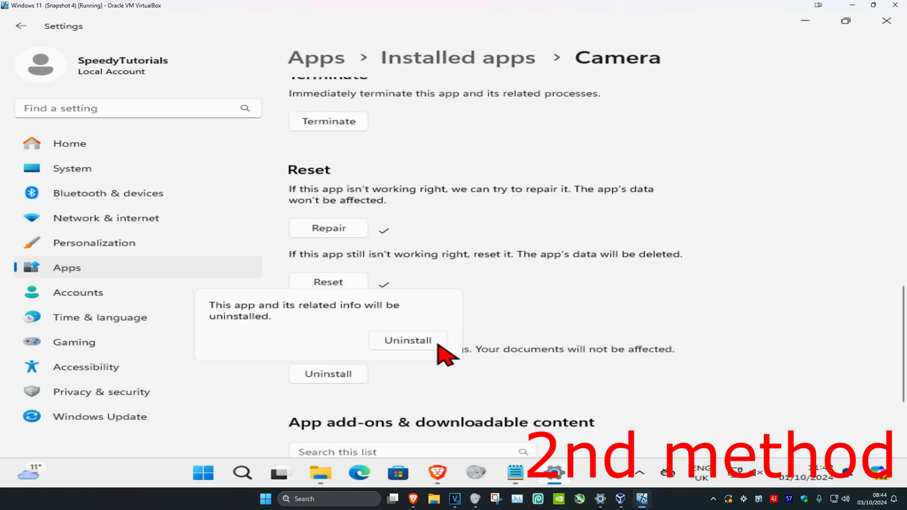